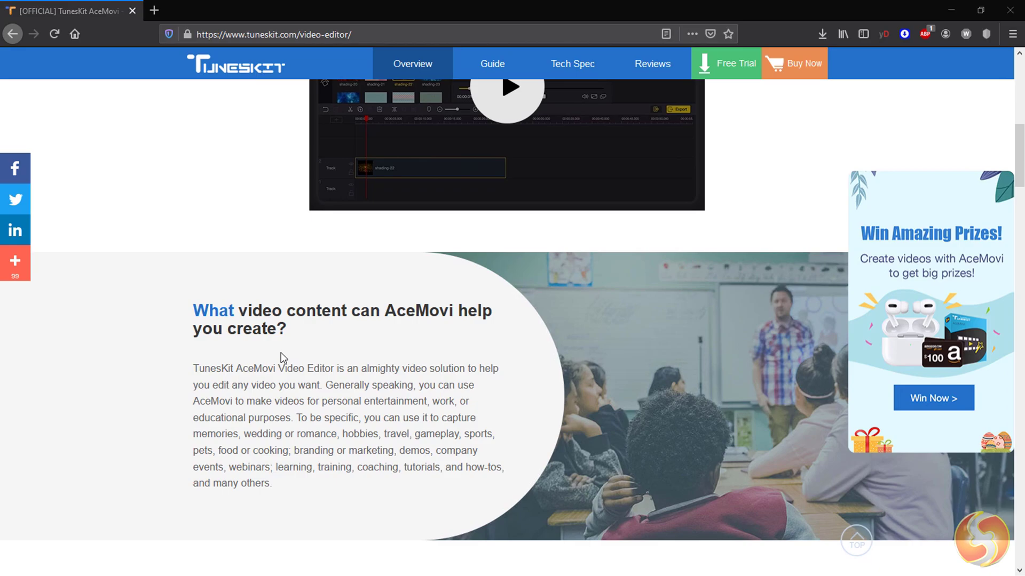
pyautogui.scroll(-5, 281, 353)
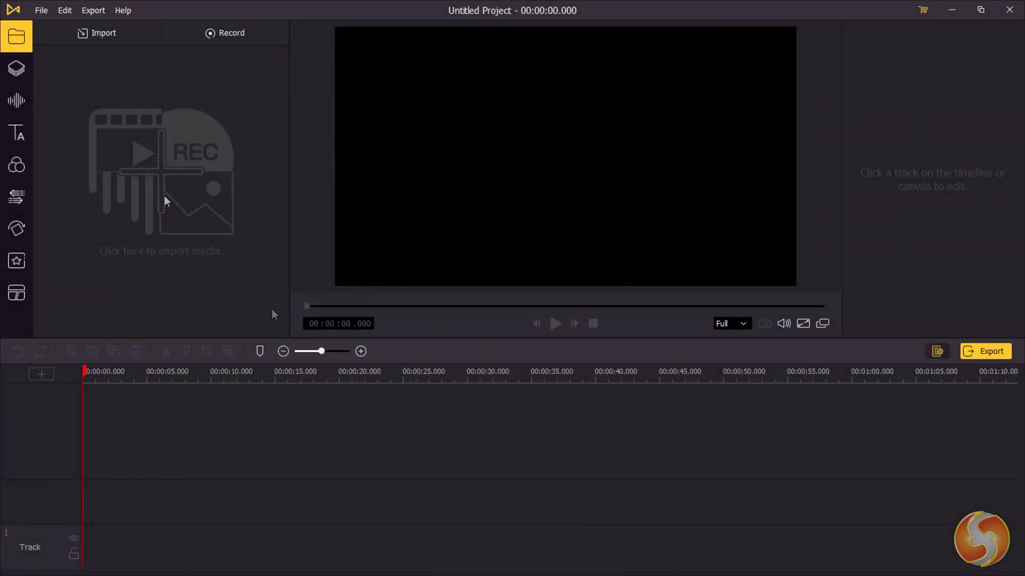
# Drop the four media files onto the timeline and place the balloon video after the photos.
pyautogui.click(14, 71)
pyautogui.click(16, 100)
pyautogui.moveTo(744, 209)
pyautogui.mouseDown()
pyautogui.moveTo(194, 472)
pyautogui.moveTo(152, 507)
pyautogui.mouseUp()
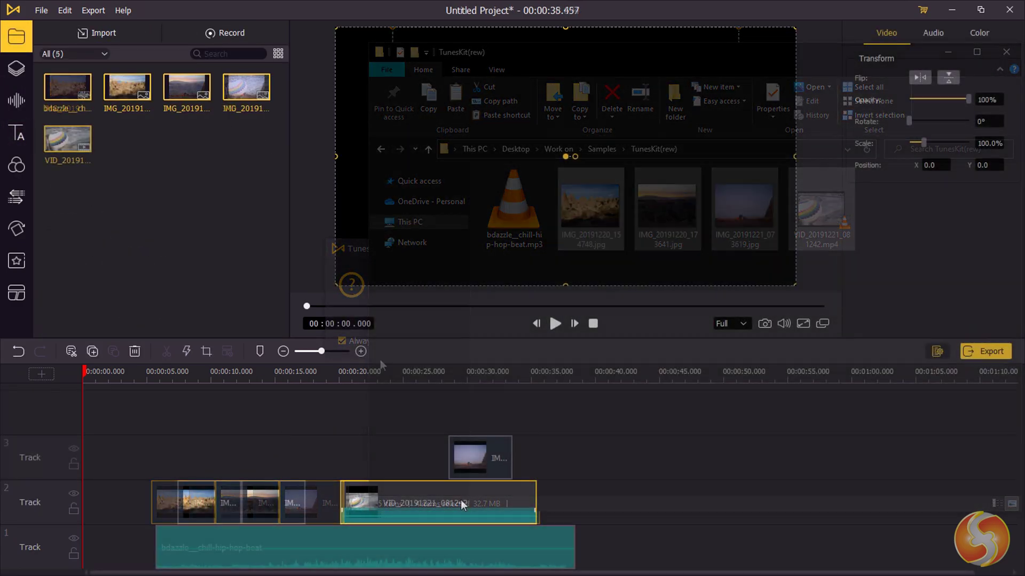
pyautogui.moveTo(461, 500); pyautogui.dragTo(560, 495)
pyautogui.moveTo(480, 496); pyautogui.dragTo(477, 492)
# Check the screen recorder's resolution choices and enable microphone recording.
pyautogui.click(477, 492)
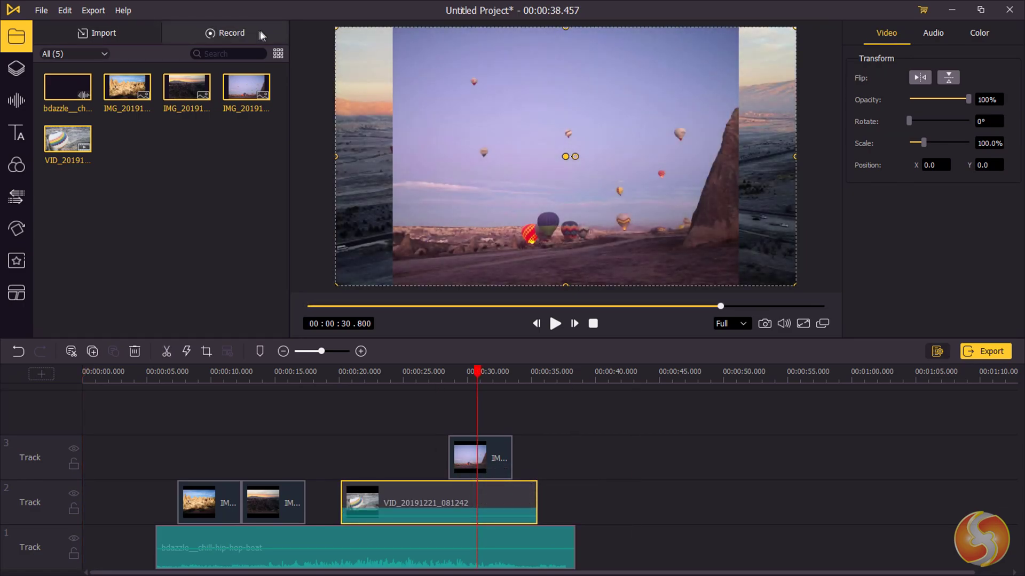
pyautogui.click(233, 35)
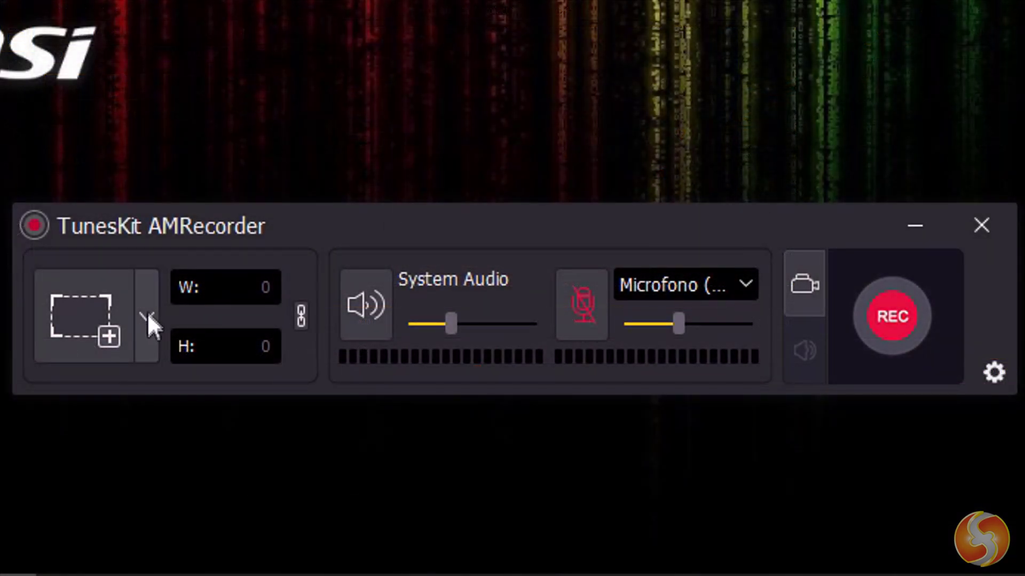
pyautogui.click(146, 312)
pyautogui.click(147, 312)
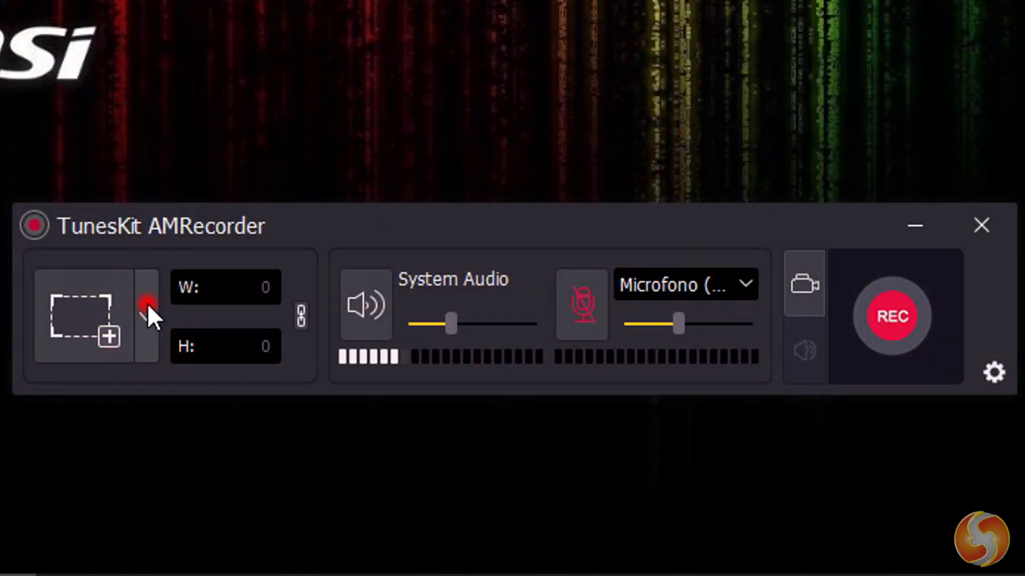
pyautogui.click(369, 315)
# Close the screen recorder and browse the background music and image libraries.
pyautogui.click(597, 320)
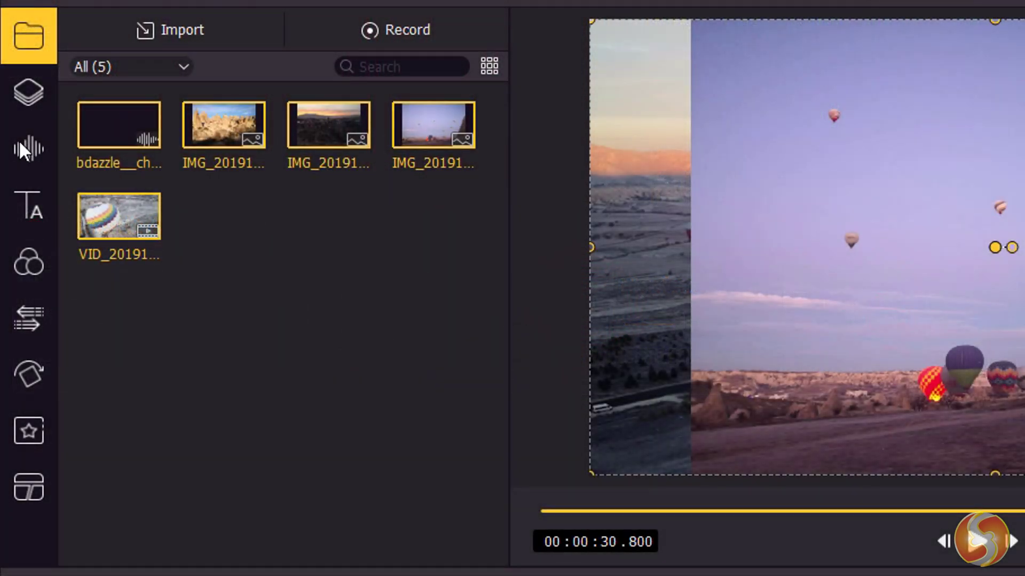
pyautogui.click(18, 142)
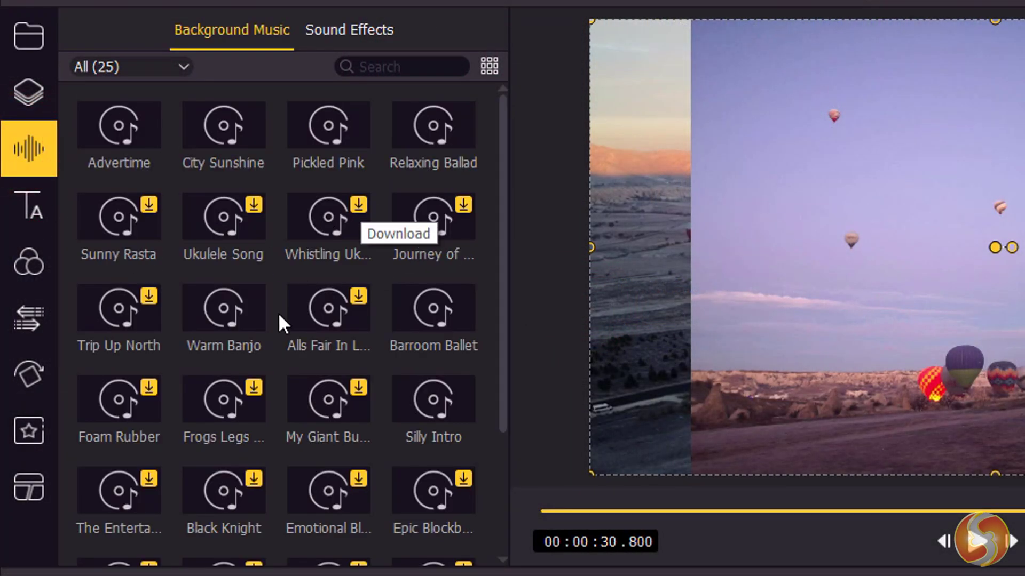
pyautogui.scroll(-1, 278, 312)
pyautogui.scroll(-1, 278, 312)
pyautogui.scroll(2, 278, 312)
pyautogui.click(29, 91)
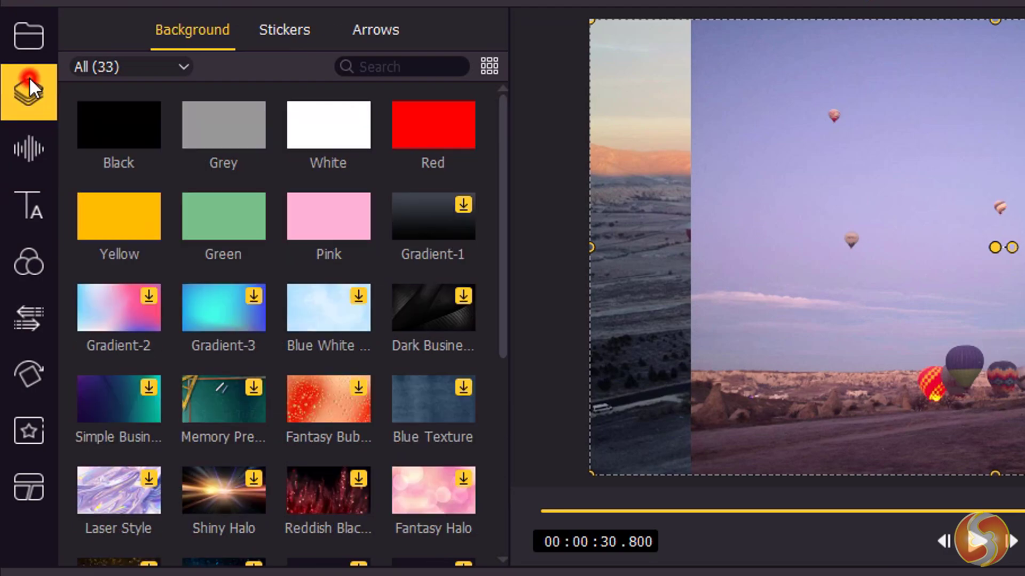
pyautogui.scroll(-1, 291, 312)
pyautogui.scroll(-2, 288, 308)
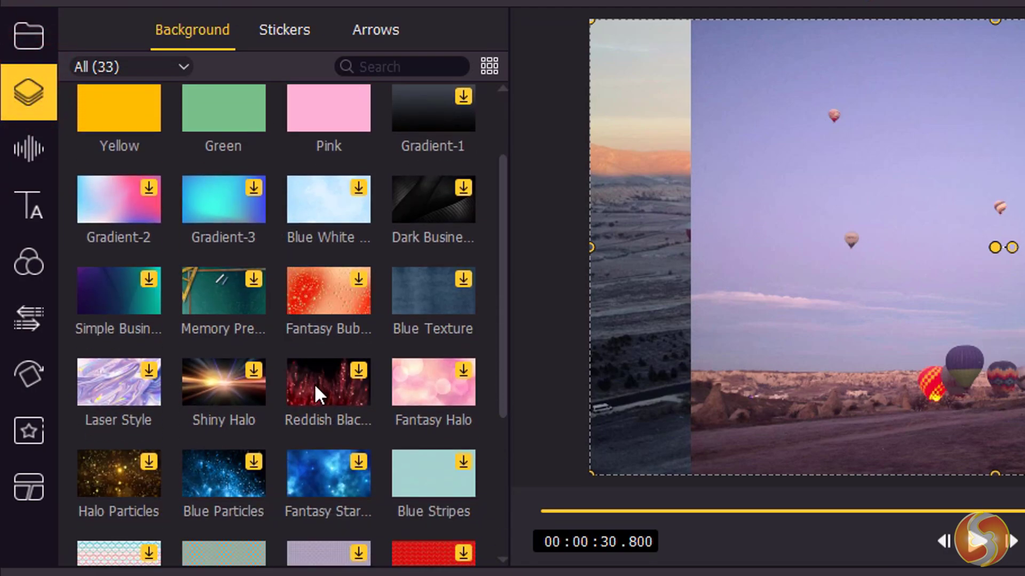
pyautogui.scroll(3, 332, 381)
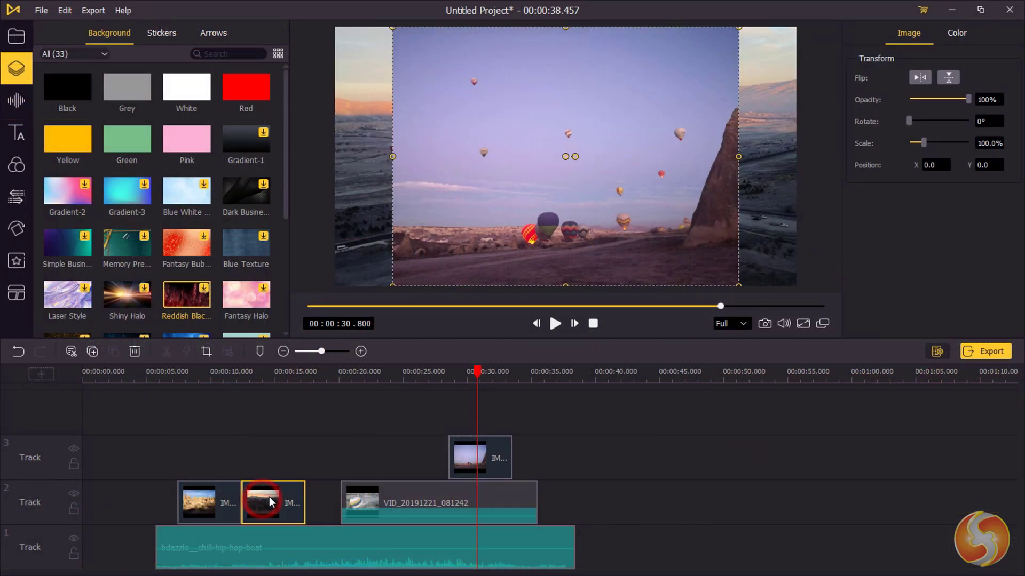
# Move the second photo to track 3, reposition the first on track 2, and lengthen the track-3 clip.
pyautogui.moveTo(257, 497); pyautogui.dragTo(181, 455)
pyautogui.moveTo(212, 496); pyautogui.dragTo(243, 498)
pyautogui.click(473, 458)
pyautogui.moveTo(459, 461); pyautogui.dragTo(470, 457)
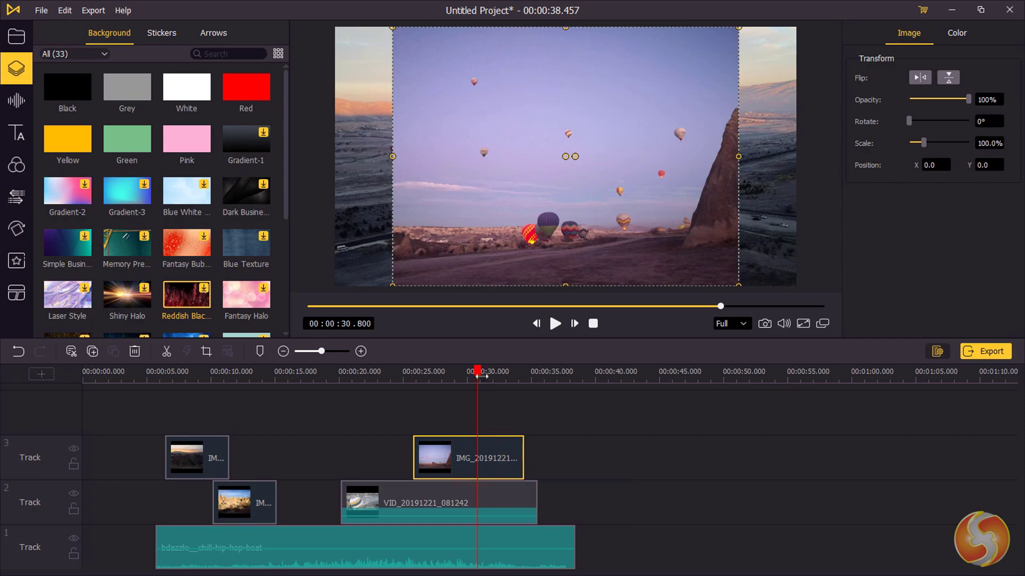
# Flip, fade, rotate and rescale the balloon video, with brightness 94 and saturation/contrast 111.
pyautogui.click(451, 375)
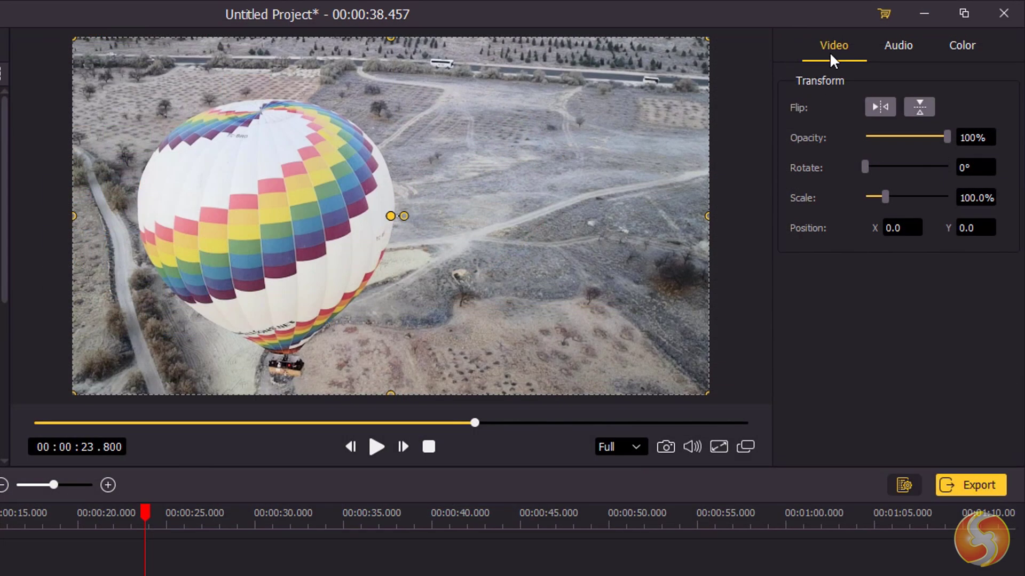
pyautogui.click(885, 103)
pyautogui.moveTo(948, 138)
pyautogui.mouseDown()
pyautogui.moveTo(906, 140)
pyautogui.moveTo(945, 143)
pyautogui.mouseUp()
pyautogui.moveTo(865, 167)
pyautogui.mouseDown()
pyautogui.moveTo(880, 167)
pyautogui.moveTo(864, 167)
pyautogui.moveTo(892, 196)
pyautogui.moveTo(914, 196)
pyautogui.moveTo(873, 197)
pyautogui.moveTo(888, 198)
pyautogui.mouseUp()
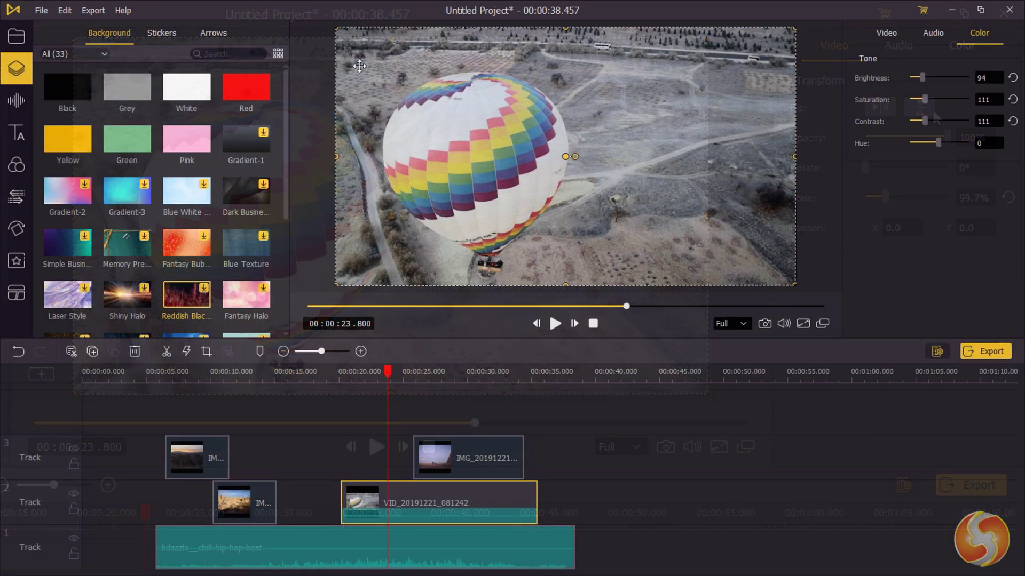
# Add a Float animated text clip on a new track and preview the Col Whisk transition.
pyautogui.click(20, 132)
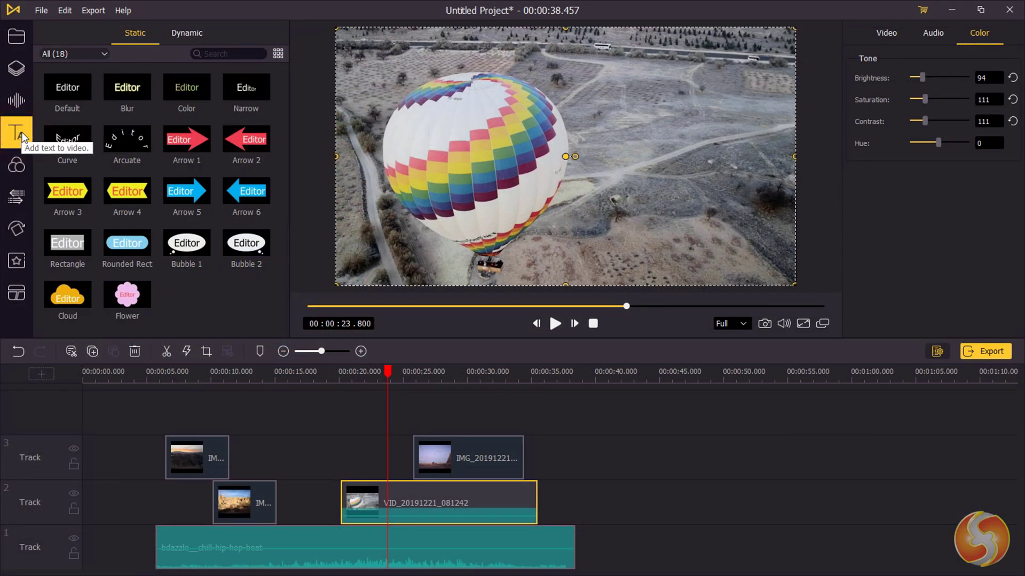
pyautogui.click(188, 32)
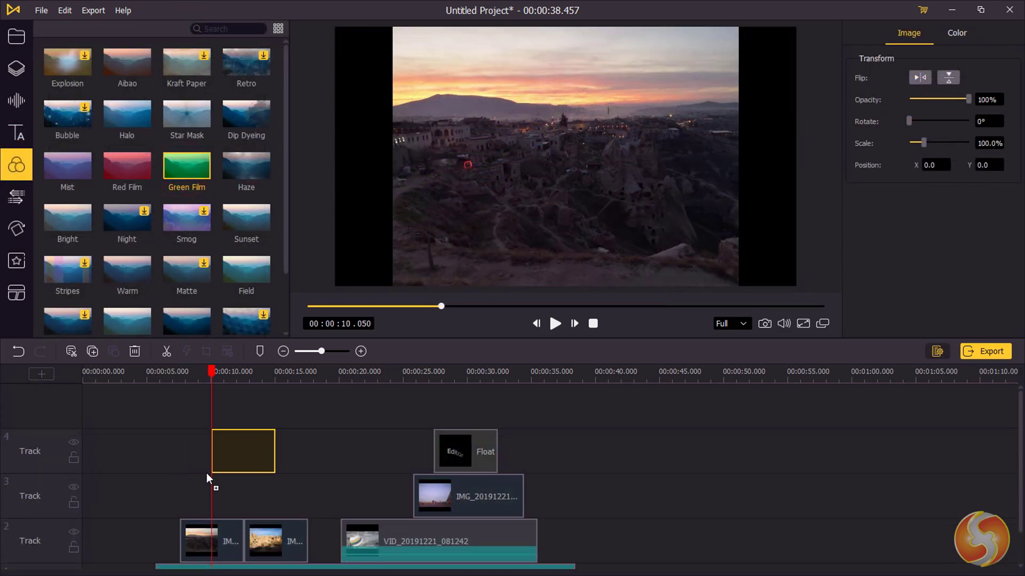
pyautogui.moveTo(205, 225); pyautogui.dragTo(195, 495)
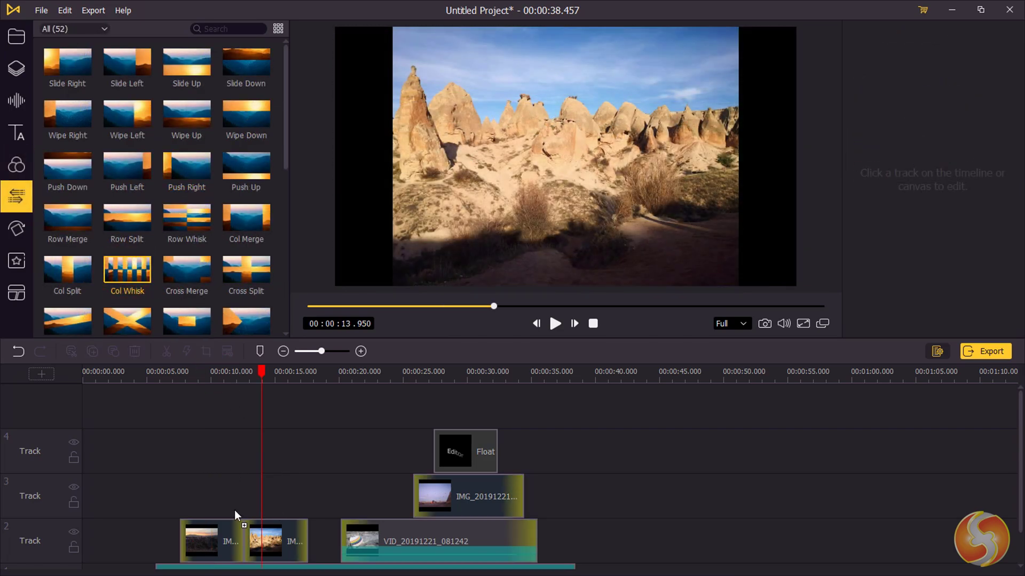
pyautogui.click(244, 542)
pyautogui.click(555, 324)
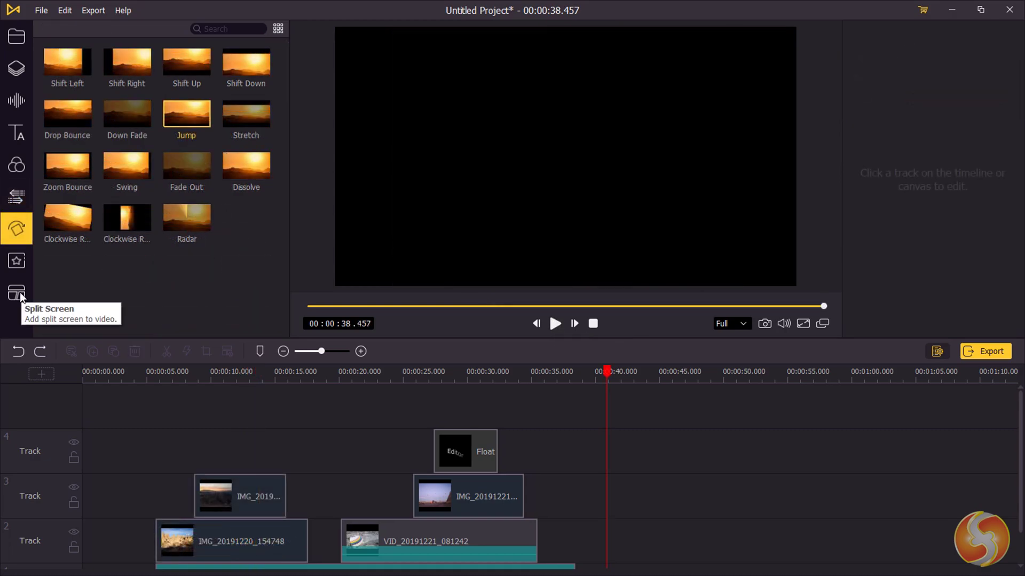
# Place the 3-6 split-screen layout and fill its panels with the sunset, rock and balloon photos.
pyautogui.click(20, 292)
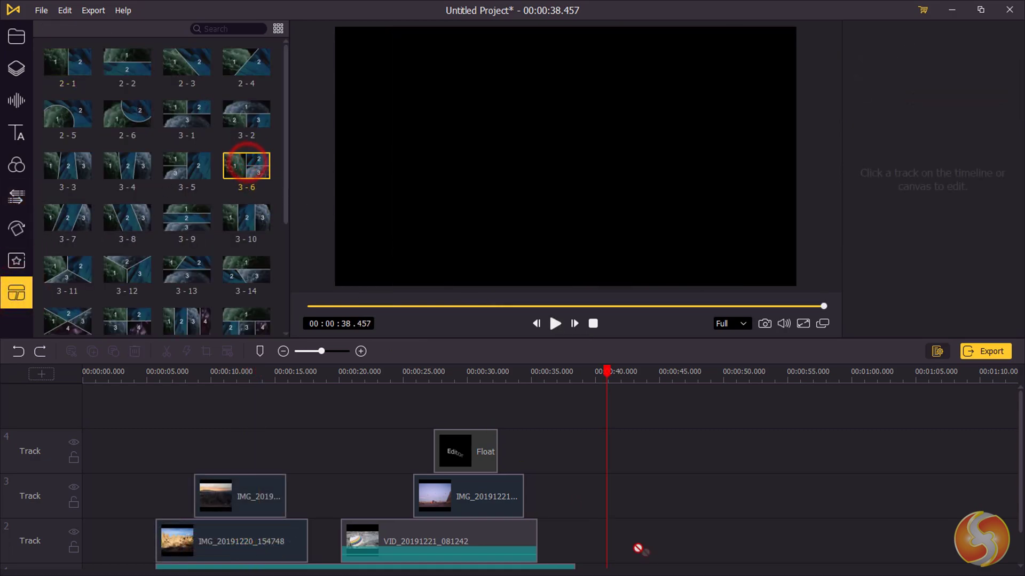
pyautogui.moveTo(246, 165); pyautogui.dragTo(611, 530)
pyautogui.doubleClick(660, 492)
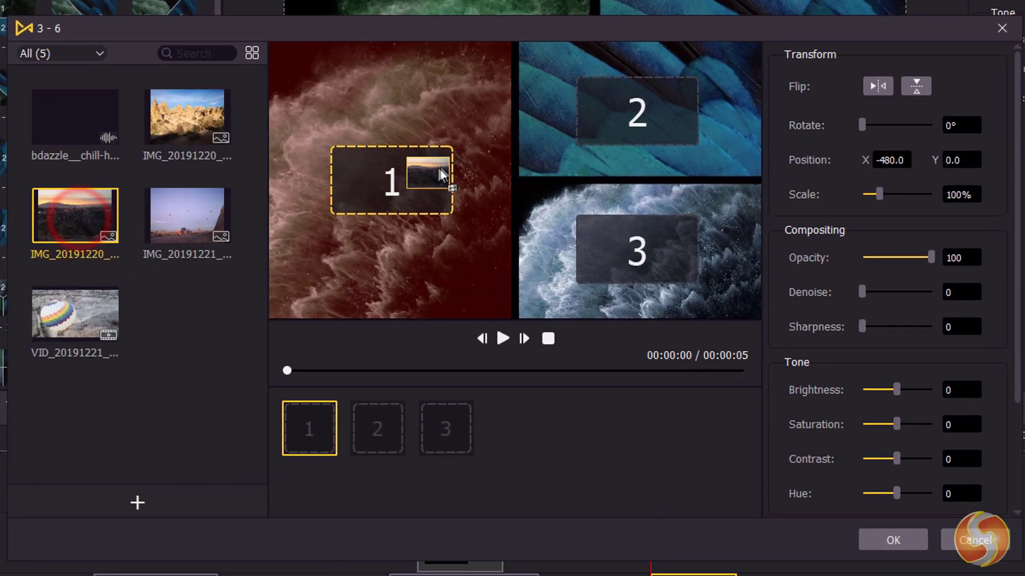
pyautogui.moveTo(74, 214); pyautogui.dragTo(412, 180)
pyautogui.moveTo(187, 117); pyautogui.dragTo(638, 119)
pyautogui.moveTo(187, 214); pyautogui.dragTo(708, 235)
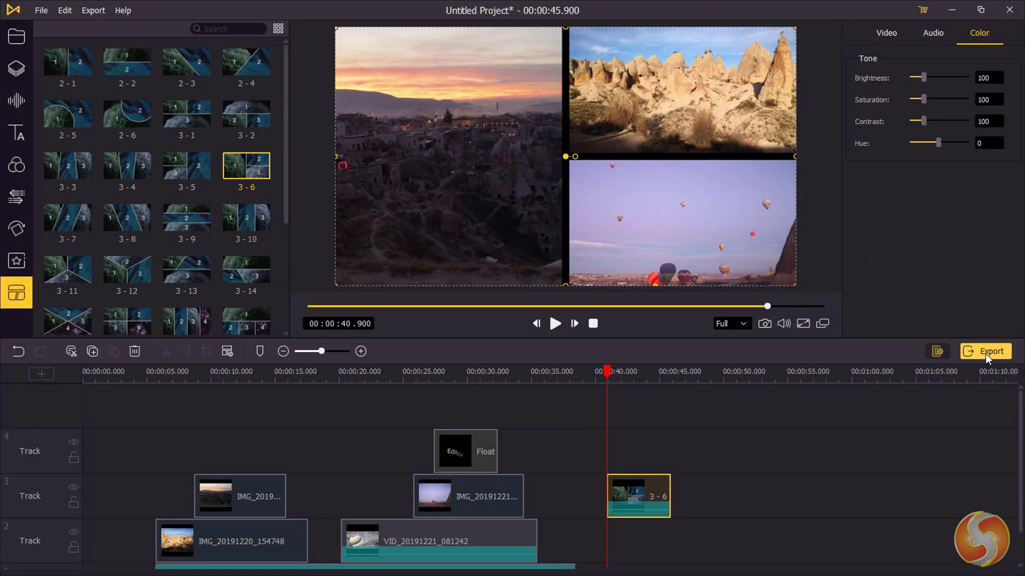
# Browse the Device and Web export format presets.
pyautogui.click(986, 352)
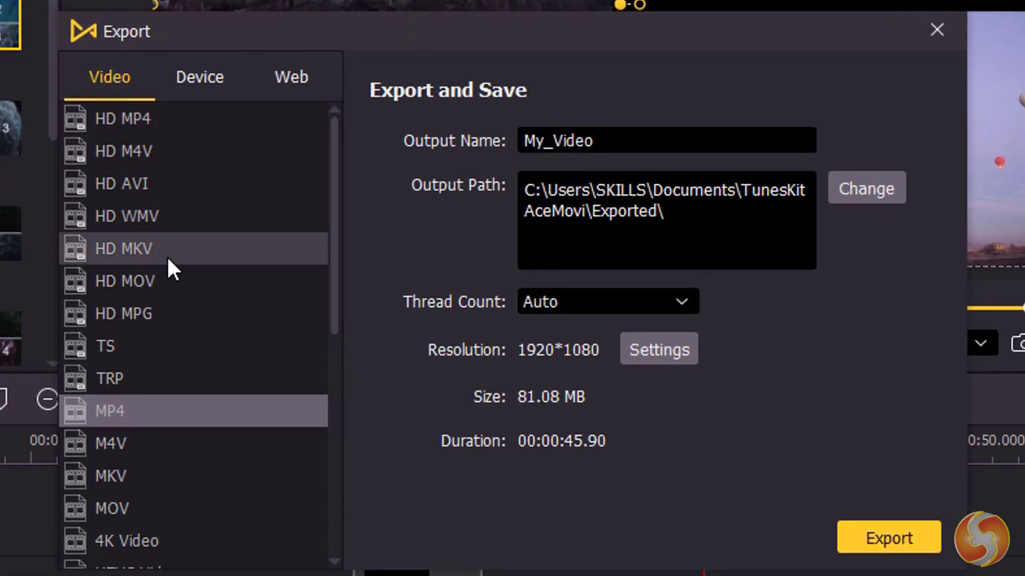
pyautogui.scroll(-5, 167, 280)
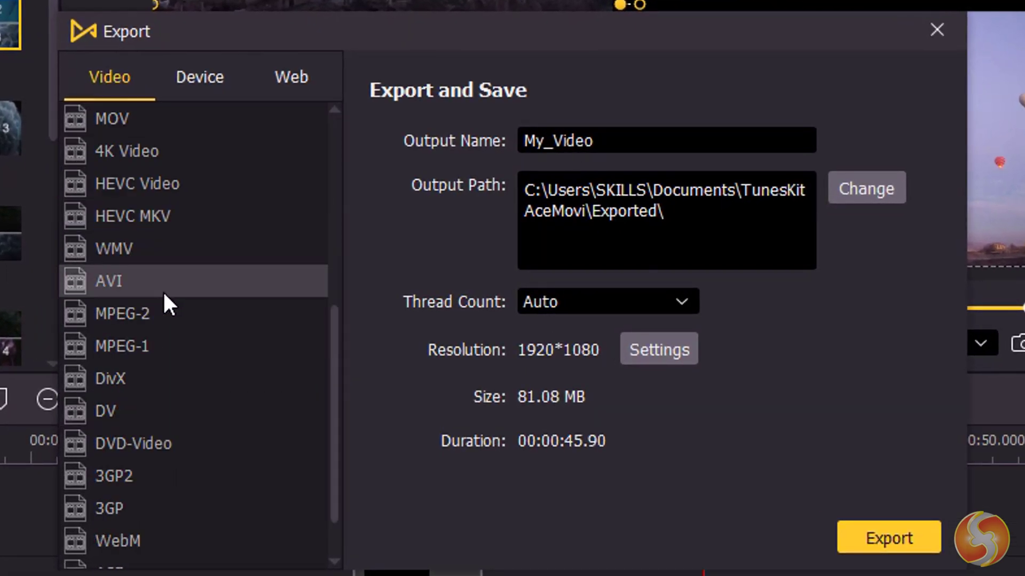
pyautogui.scroll(5, 153, 384)
pyautogui.click(180, 84)
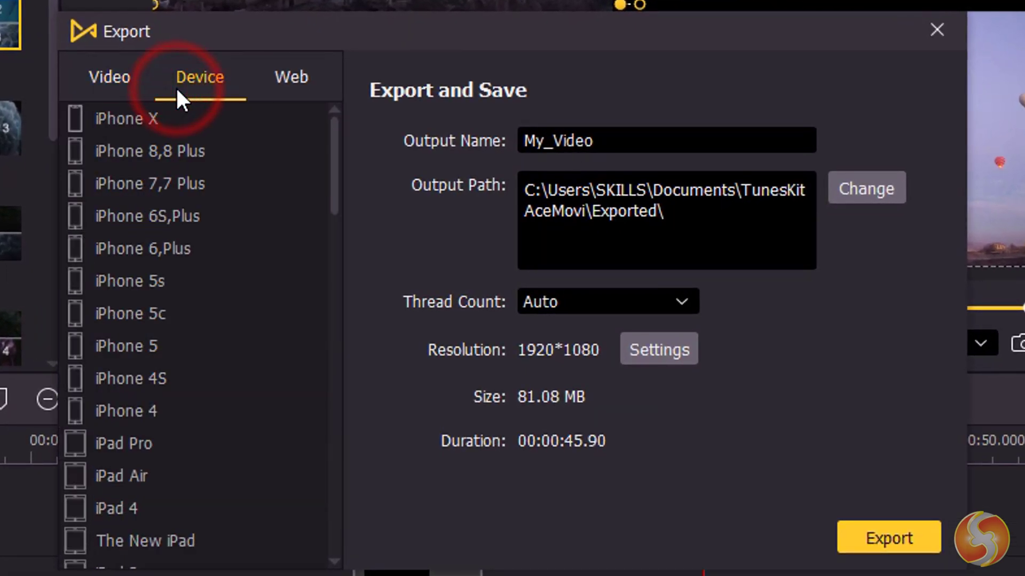
pyautogui.scroll(-2, 180, 265)
pyautogui.scroll(-5, 181, 266)
pyautogui.scroll(-3, 181, 272)
pyautogui.scroll(-3, 182, 273)
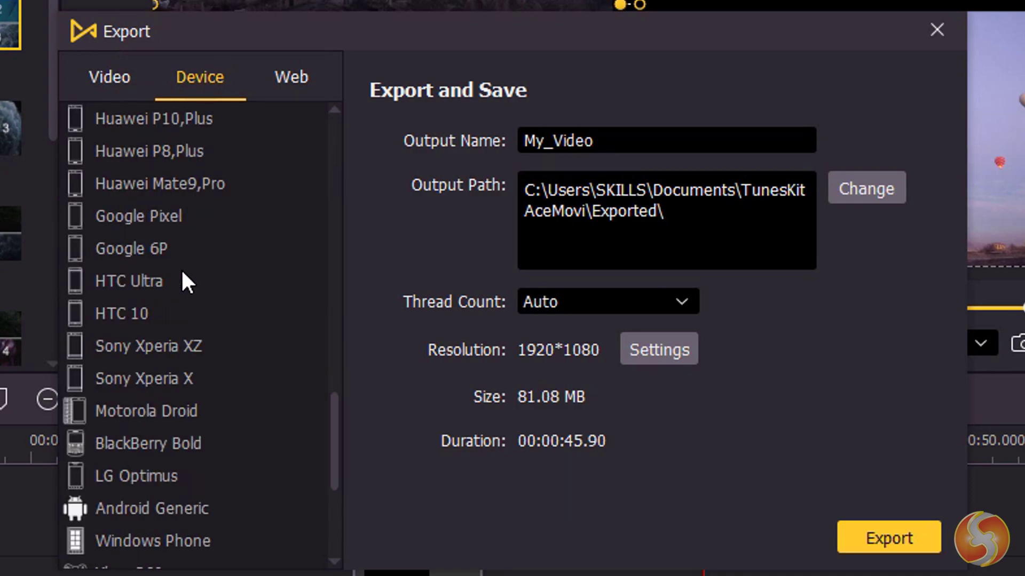
pyautogui.click(291, 76)
pyautogui.click(580, 140)
# Select the output name My_Video and its path, and bring up the quality settings.
pyautogui.doubleClick(608, 140)
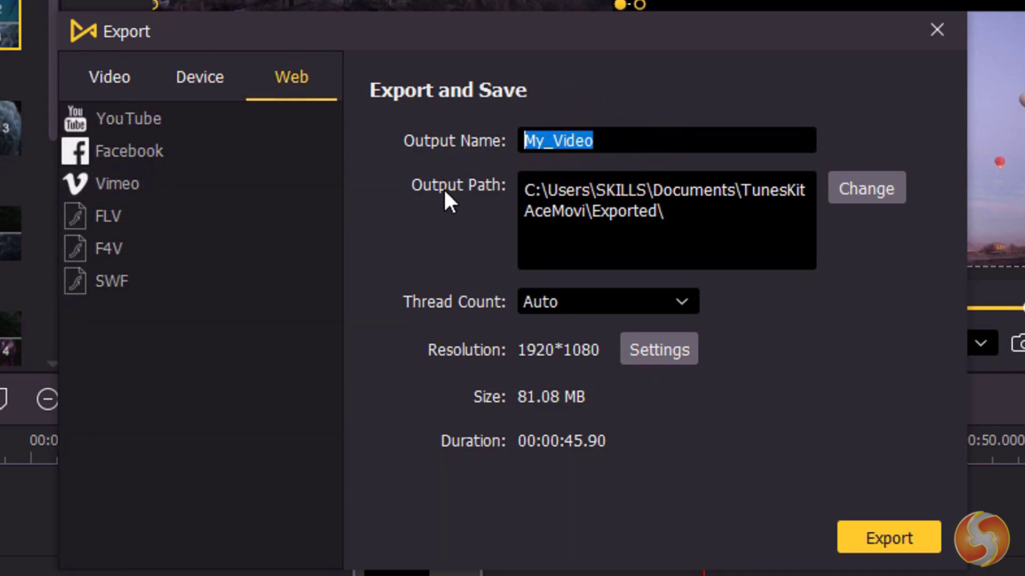
pyautogui.doubleClick(660, 212)
pyautogui.click(639, 350)
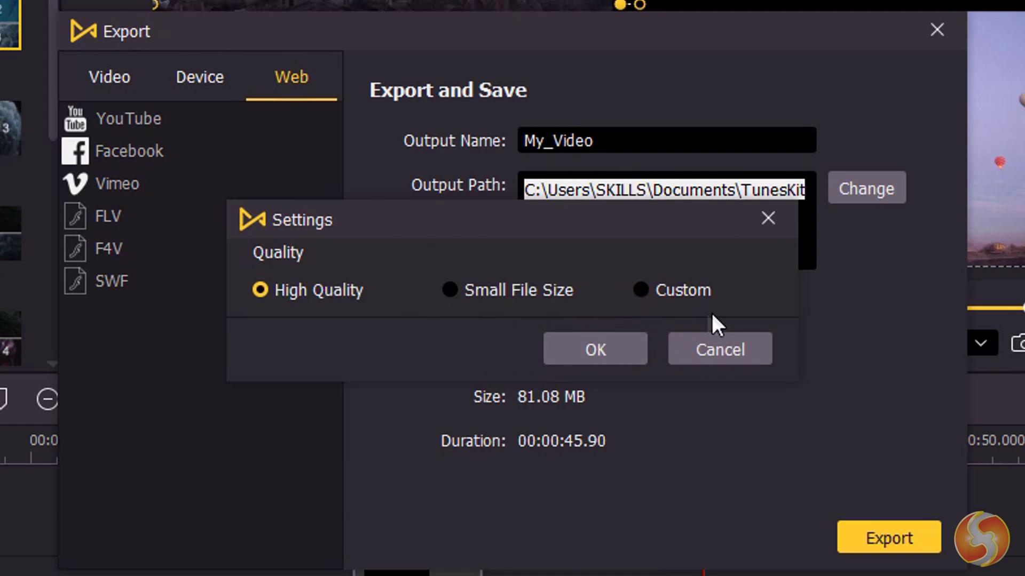
# Choose Custom quality and review the video codec, resolution and frame rate options, leaving Auto.
pyautogui.click(644, 289)
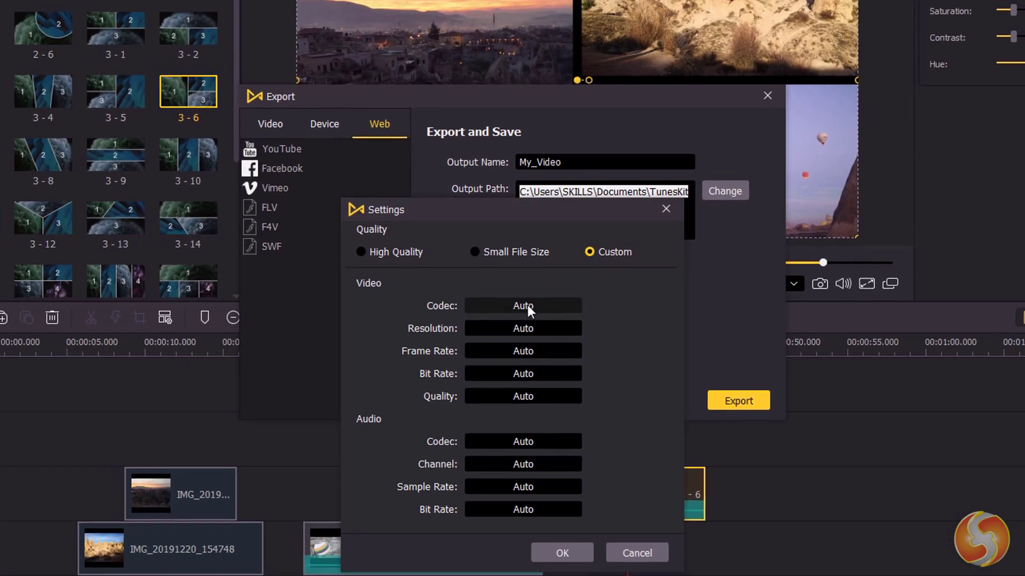
pyautogui.click(527, 303)
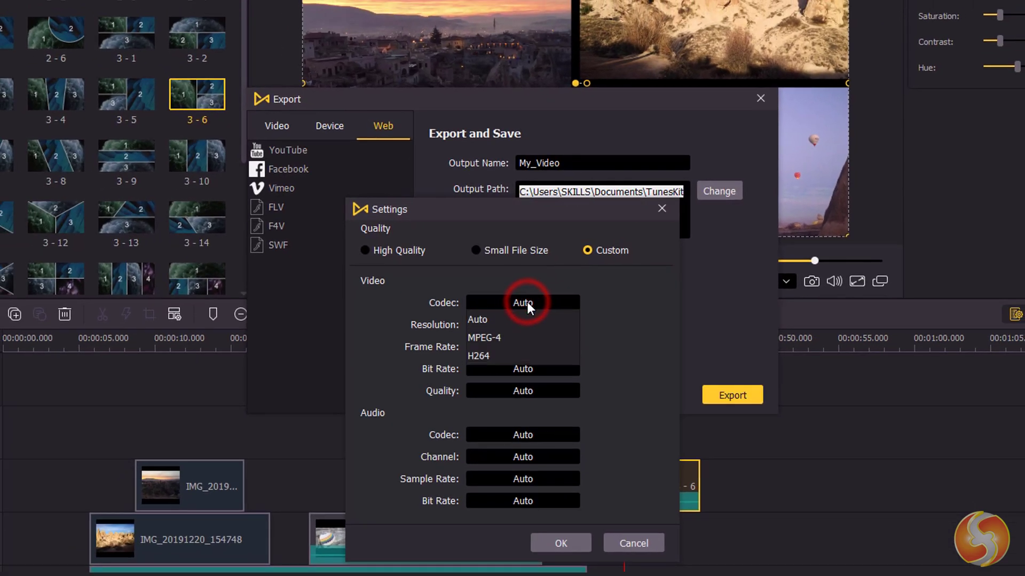
pyautogui.click(528, 324)
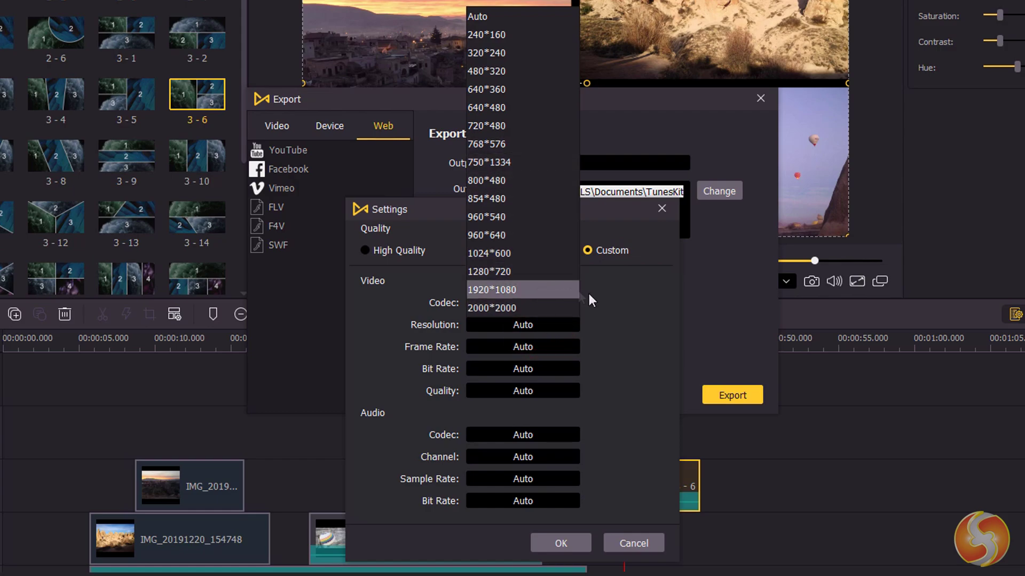
pyautogui.click(623, 312)
pyautogui.click(527, 347)
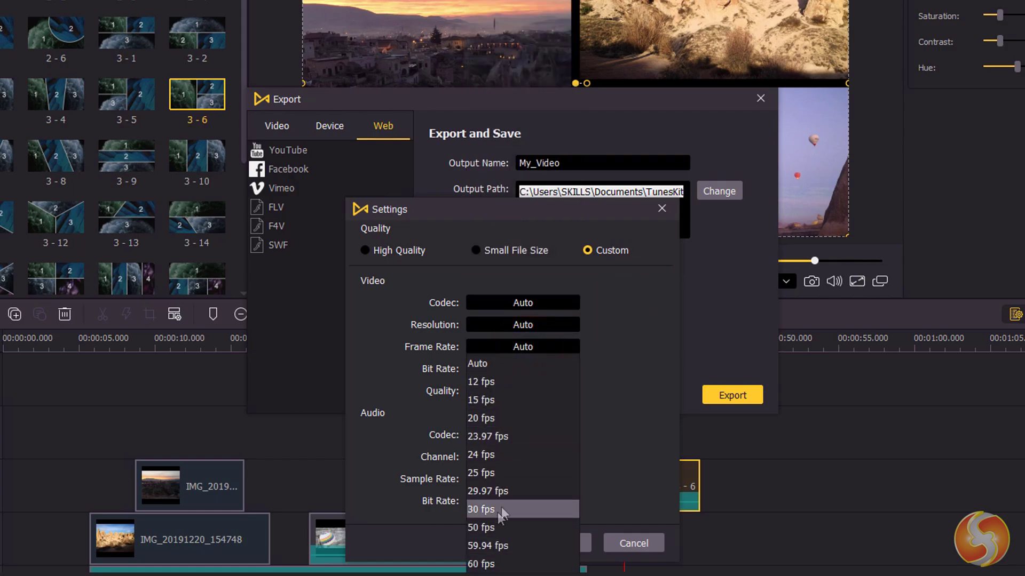
pyautogui.click(625, 370)
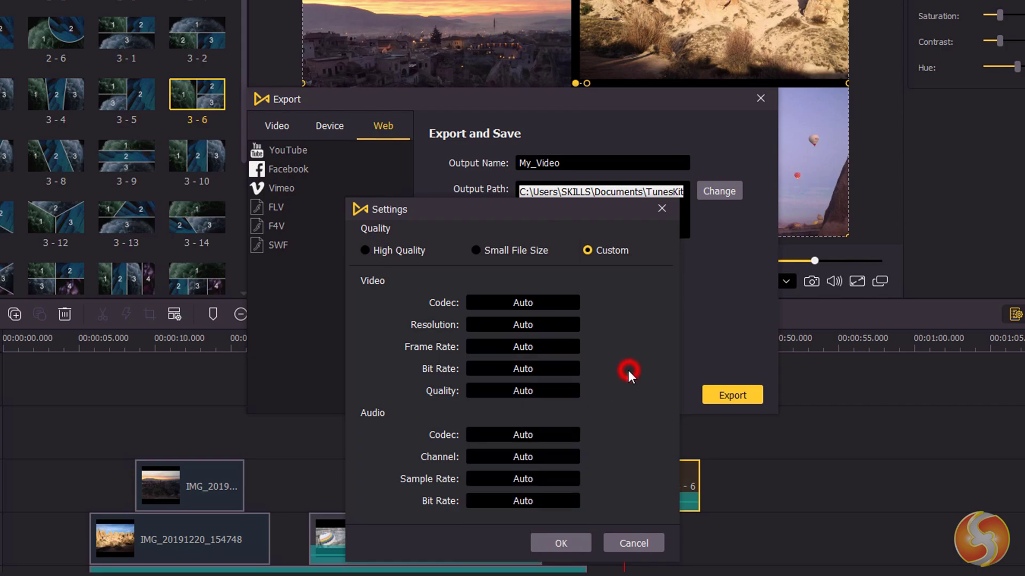
# Review the video bit rate, quality, audio sample rate and audio bit rate choices, keeping Auto.
pyautogui.click(547, 369)
pyautogui.scroll(-1, 547, 369)
pyautogui.click(547, 370)
pyautogui.click(539, 392)
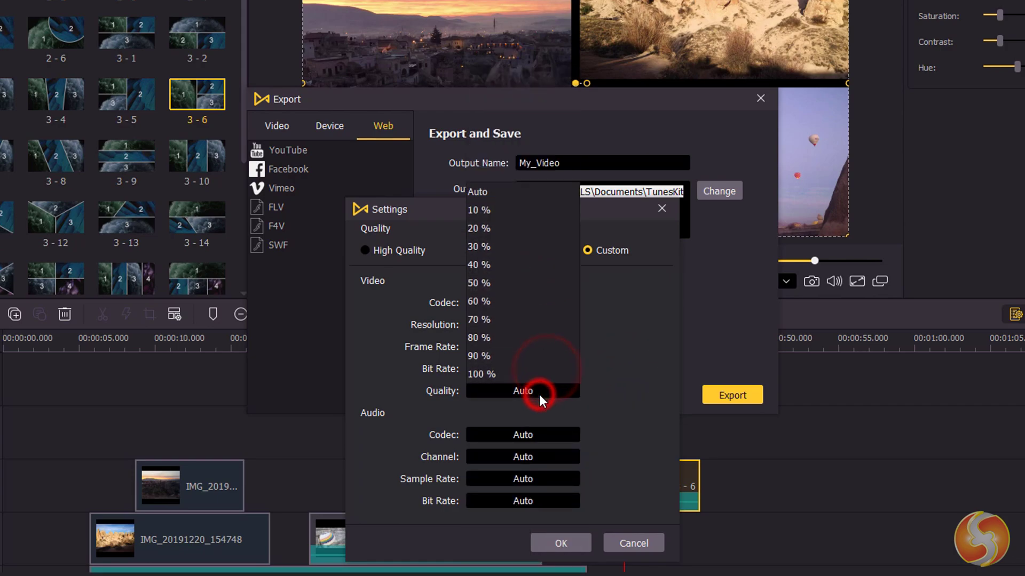
pyautogui.click(538, 393)
pyautogui.click(533, 478)
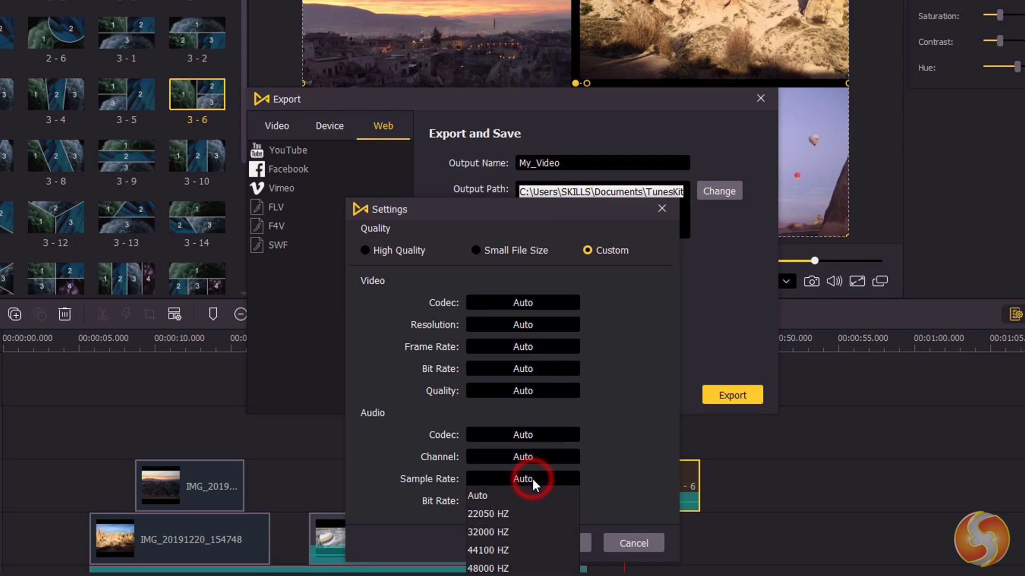
pyautogui.click(525, 504)
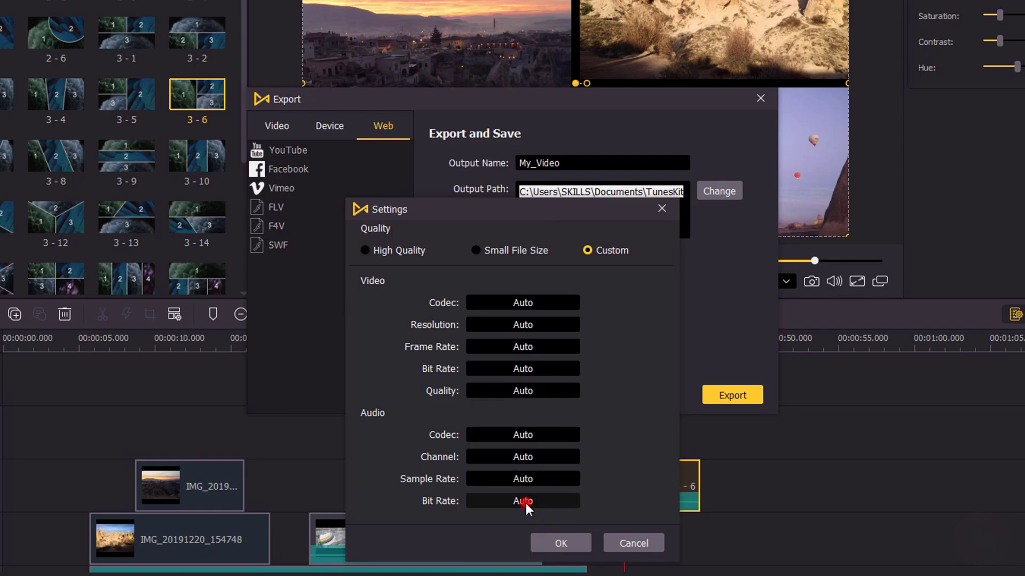